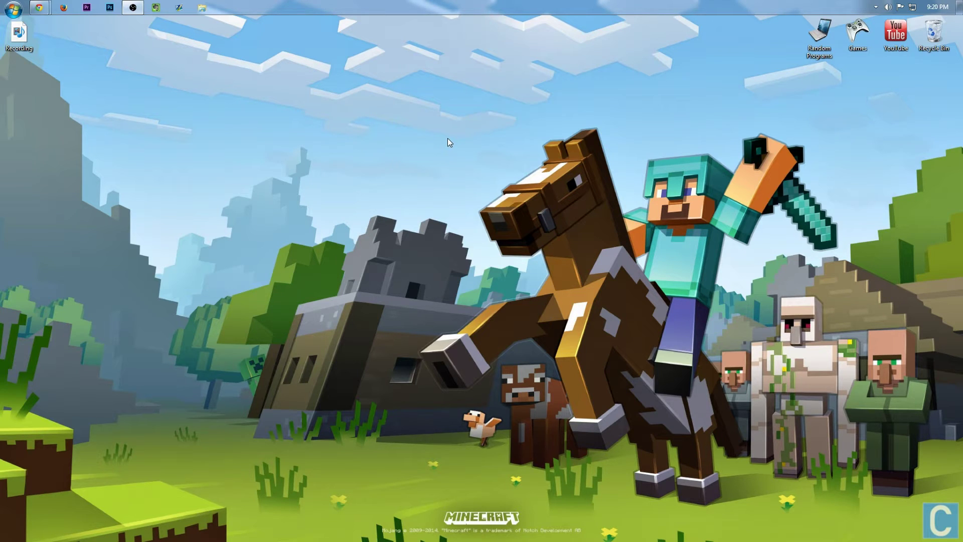
# In Chrome, download the 1.7.2-Latest Forge installer from the Minecraft Forge Downloads page, skip the adf.ly ad, and keep the .jar file
pyautogui.moveTo(48, 14)
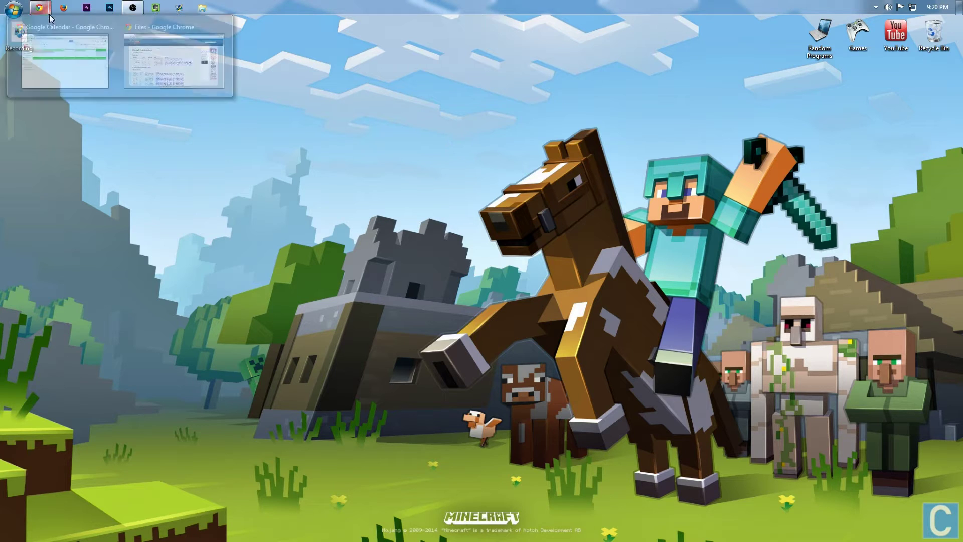
pyautogui.click(179, 78)
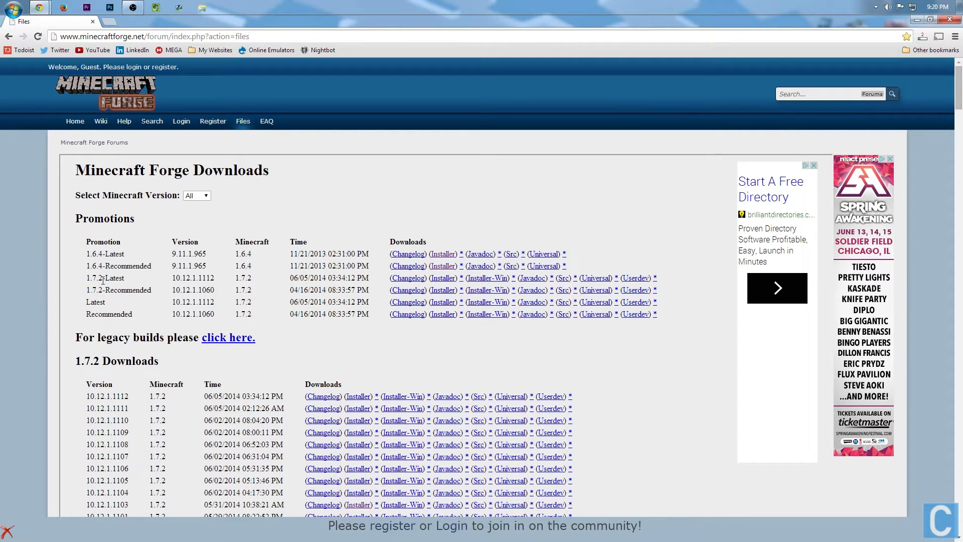
pyautogui.moveTo(103, 281); pyautogui.dragTo(443, 275)
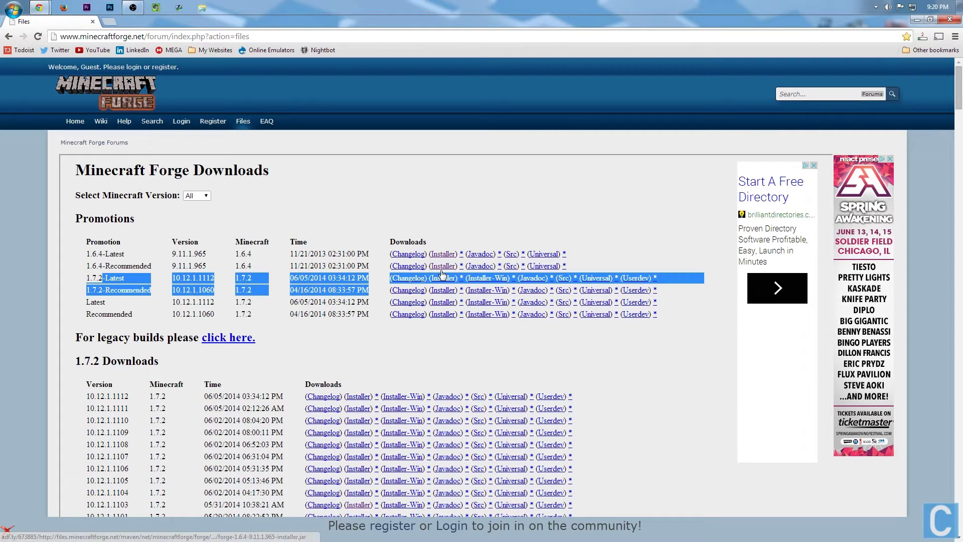
pyautogui.click(443, 277)
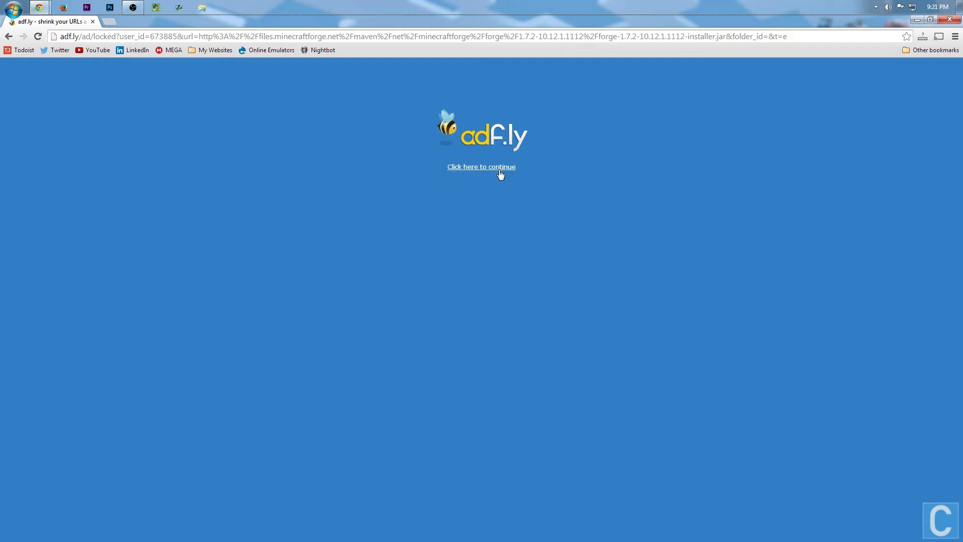
pyautogui.click(481, 170)
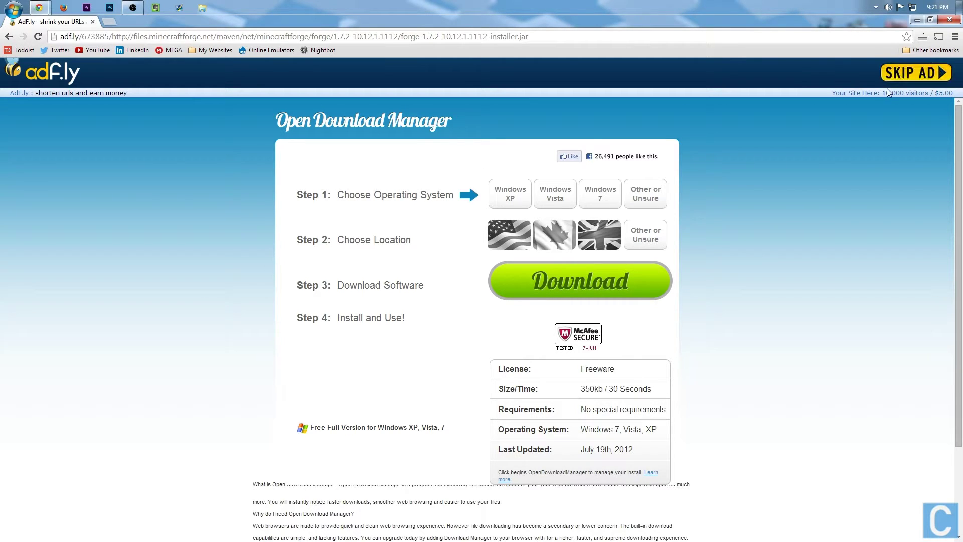
pyautogui.click(922, 82)
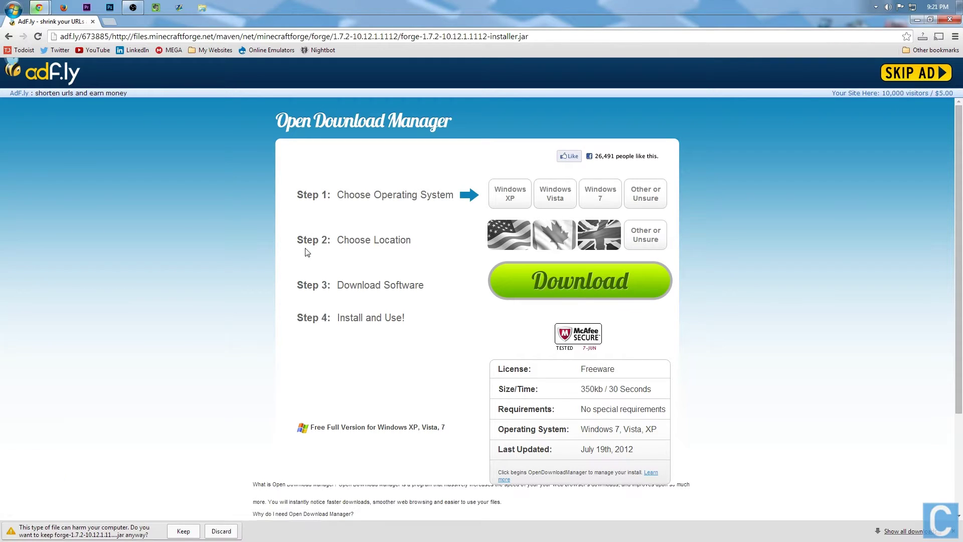
pyautogui.click(183, 530)
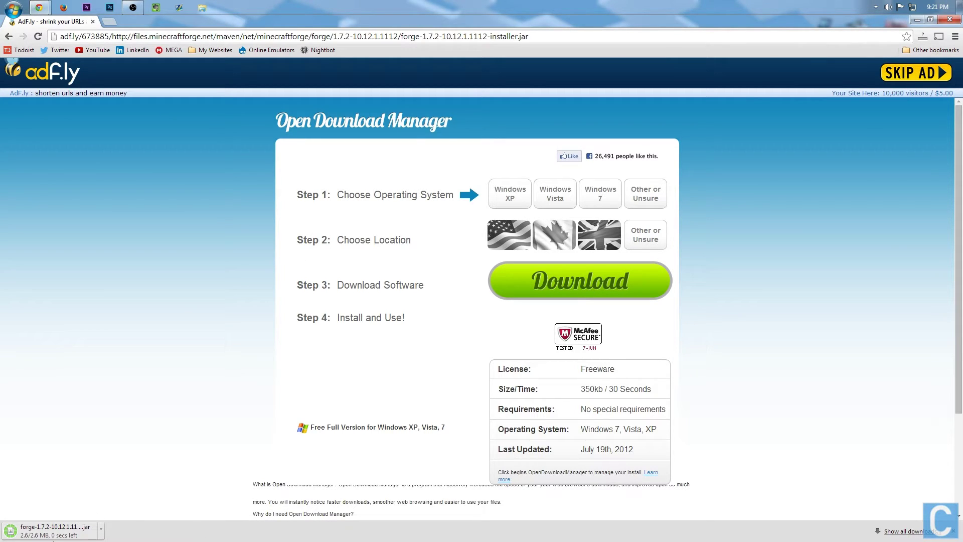
# Minimize the browser and open the Roaming folder by running %appdata%
pyautogui.click(917, 19)
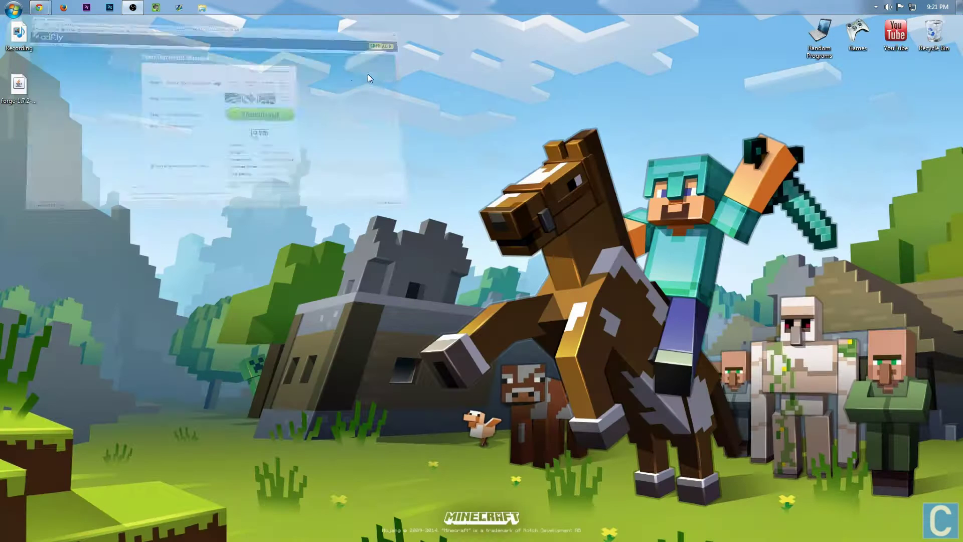
pyautogui.press('super+r')
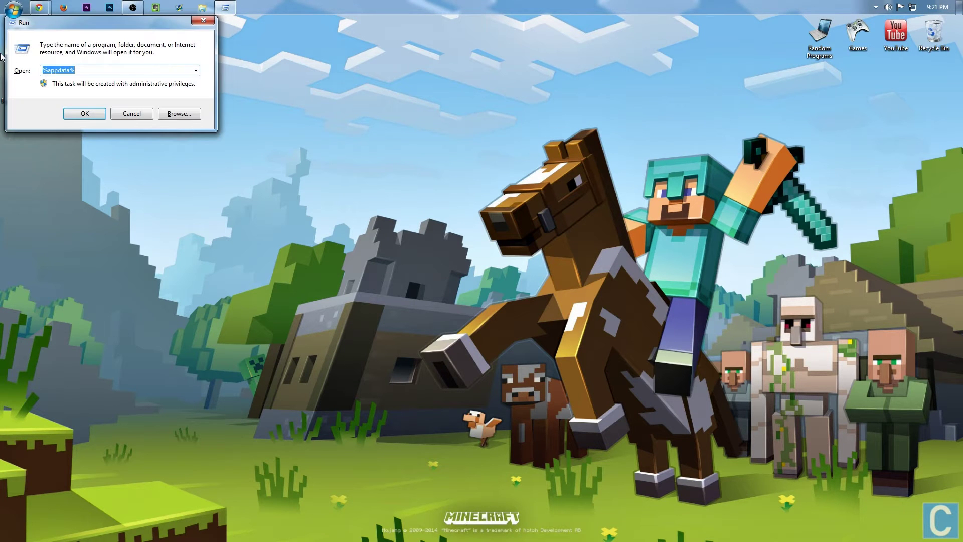
pyautogui.press('Return')
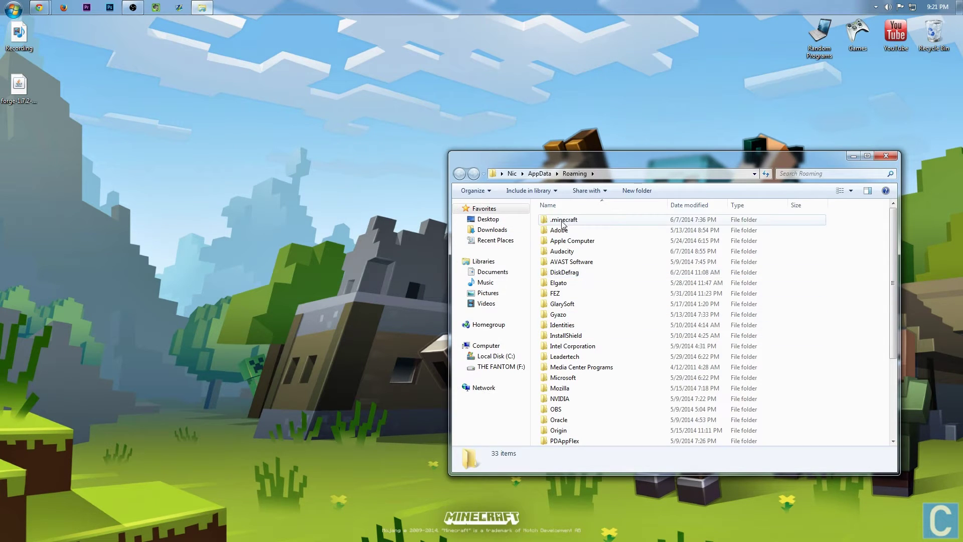
# Open the downloaded Forge installer on the desktop with Java(TM) Platform SE binary and install the client into the .minecraft folder
pyautogui.click(85, 89)
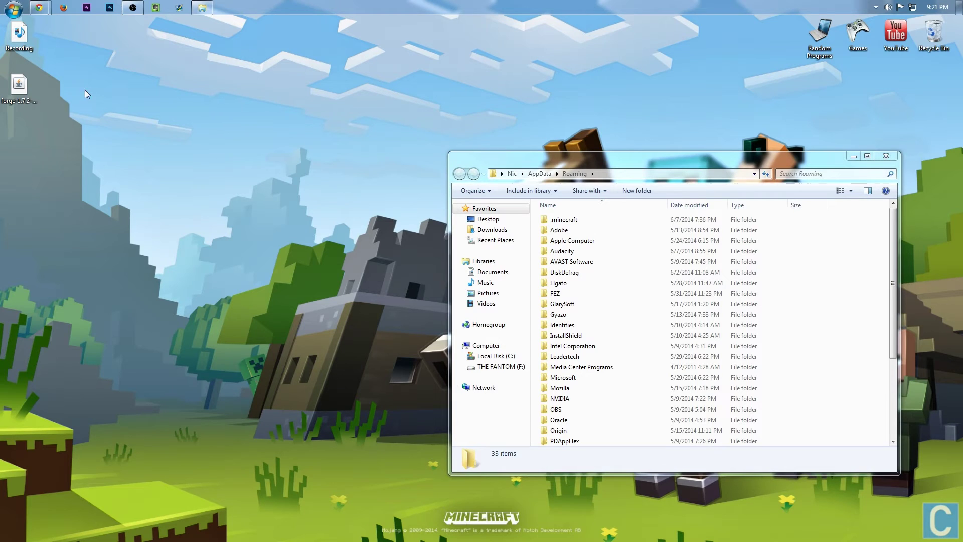
pyautogui.click(15, 98)
pyautogui.rightClick(15, 97)
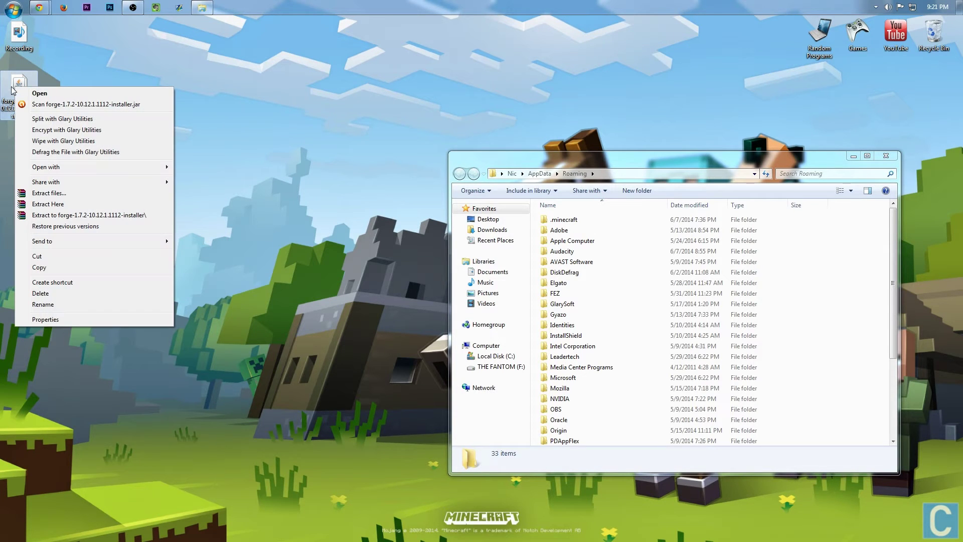
pyautogui.moveTo(54, 167)
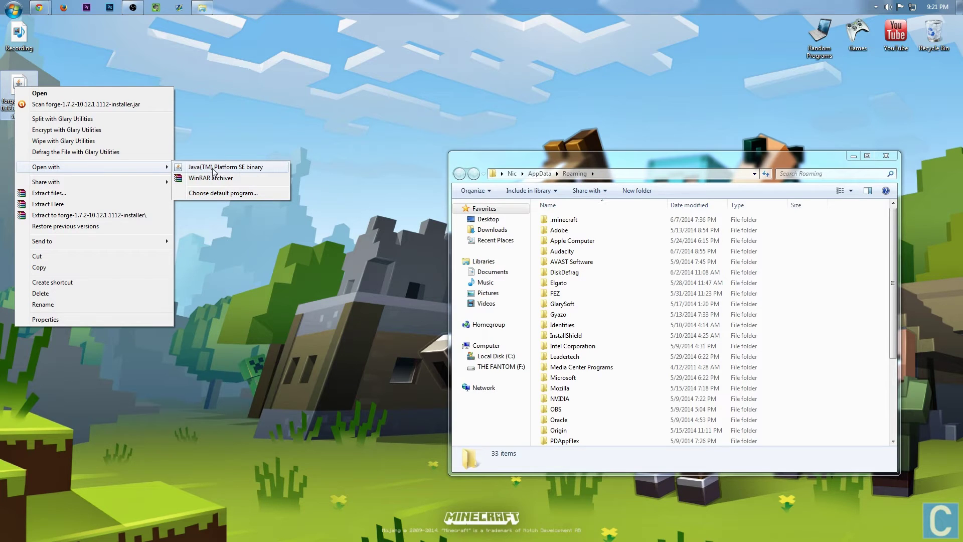
pyautogui.click(17, 91)
pyautogui.rightClick(16, 96)
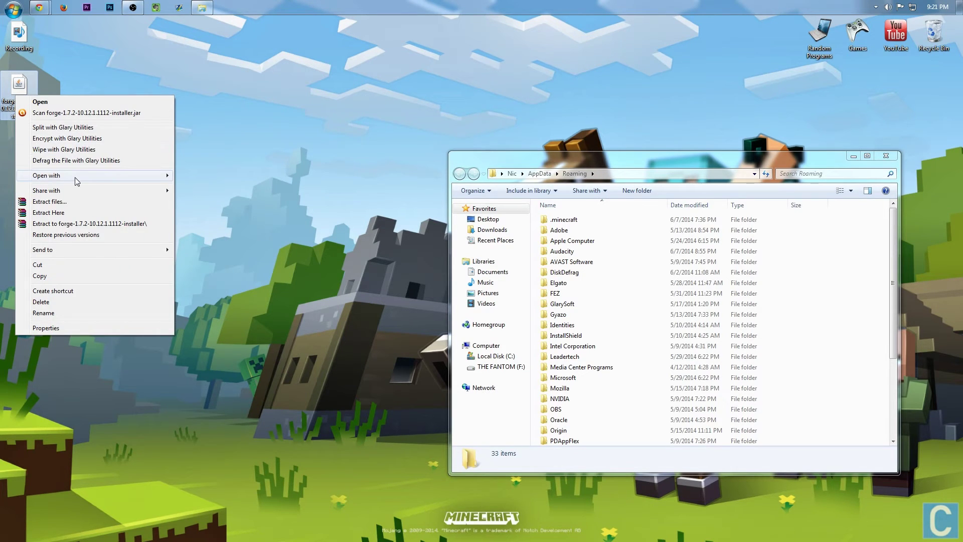
pyautogui.moveTo(74, 177)
pyautogui.click(211, 176)
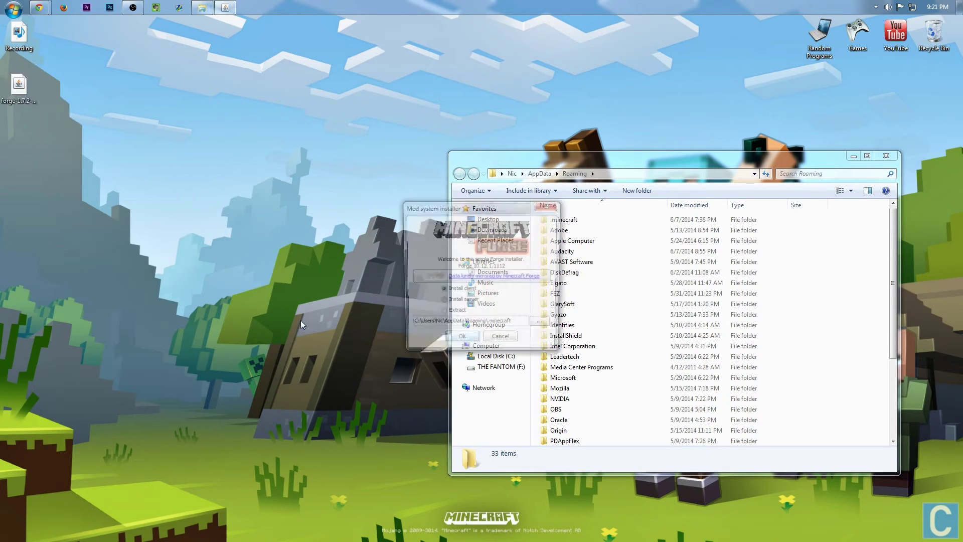
pyautogui.click(456, 293)
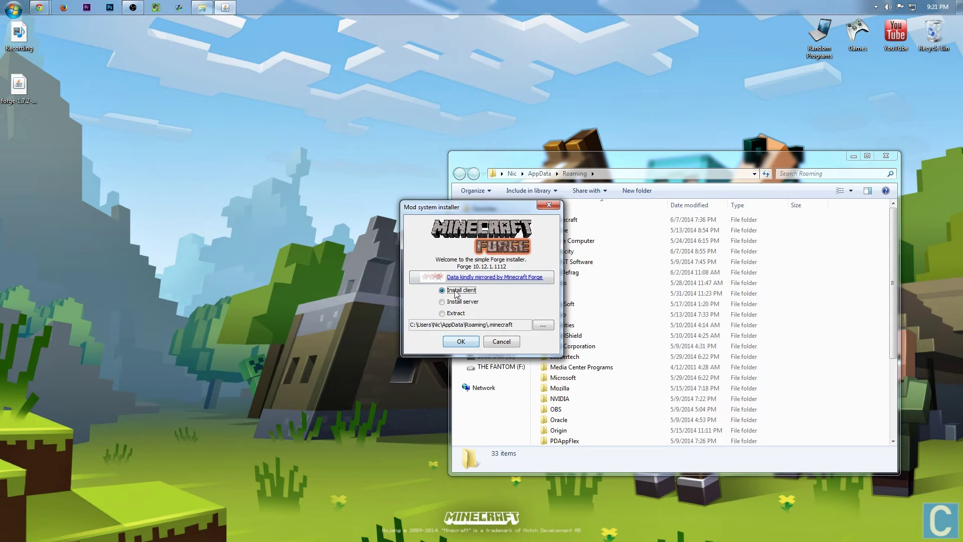
pyautogui.click(461, 342)
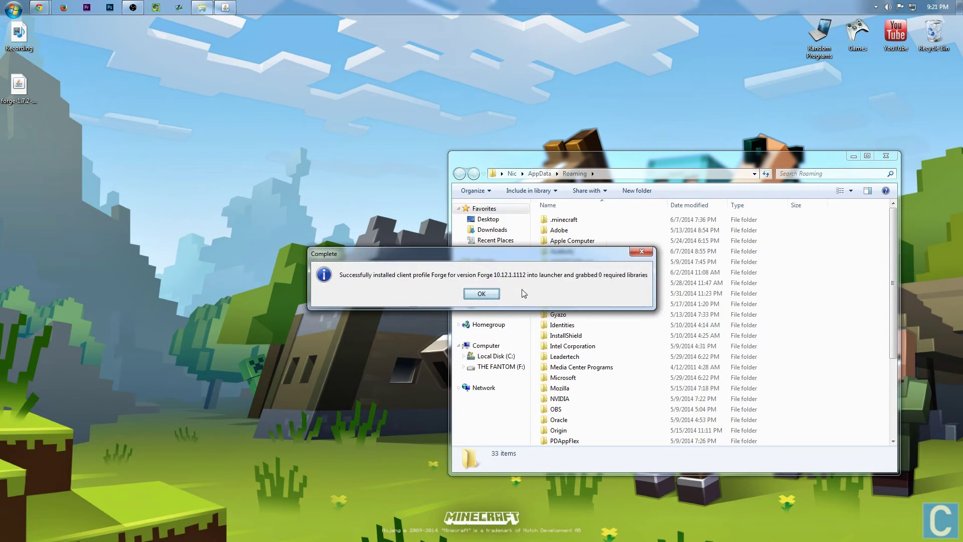
pyautogui.click(489, 296)
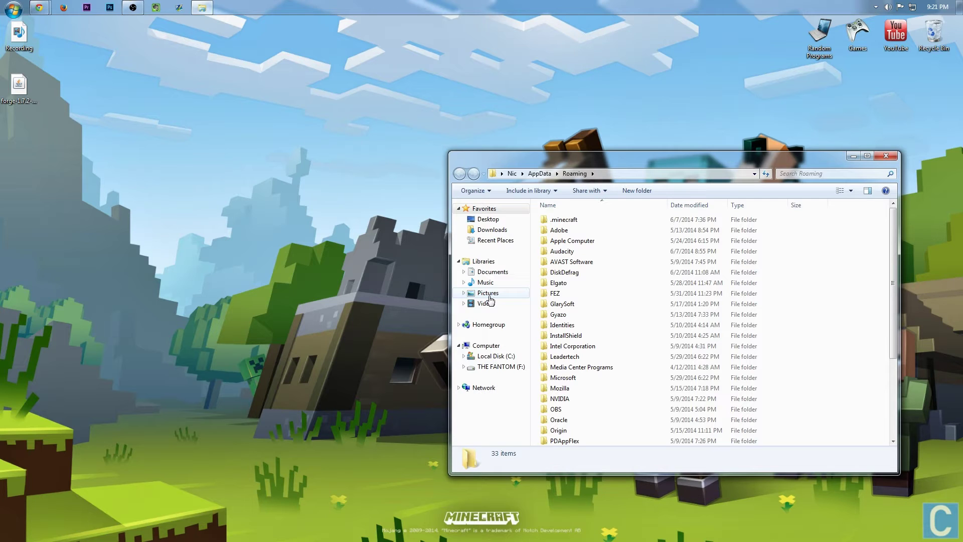
# Open the mods folder inside .minecraft in the Roaming folder
pyautogui.doubleClick(569, 220)
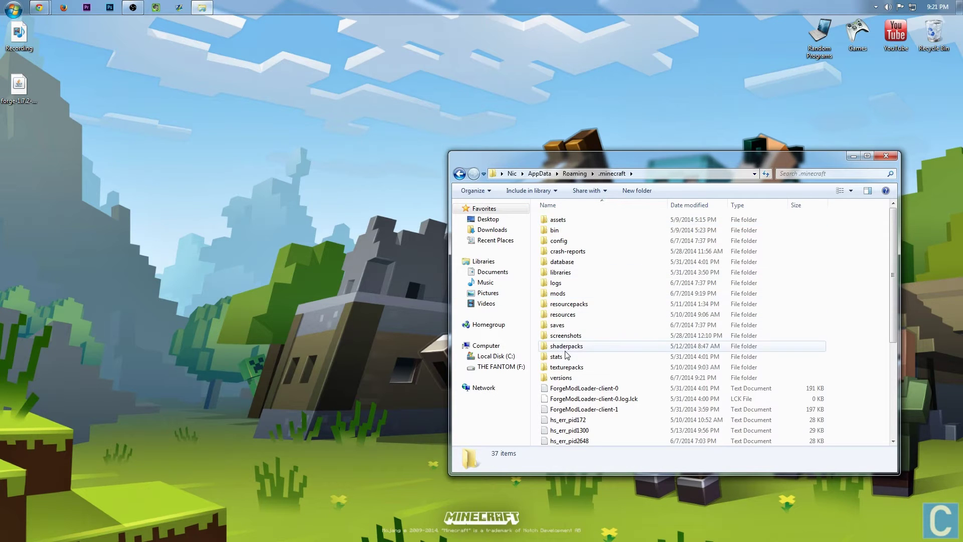
pyautogui.doubleClick(568, 295)
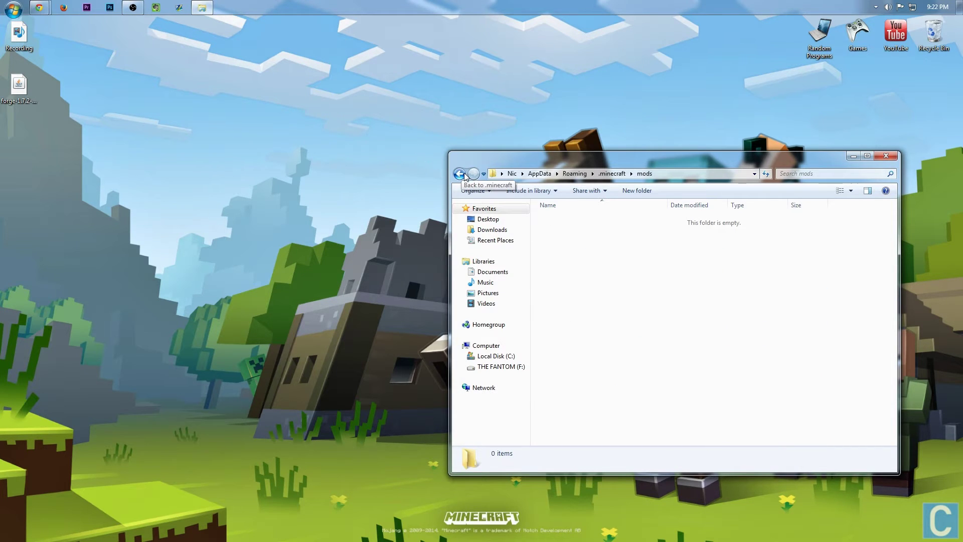
# Switch back to Chrome and open the OptiFine downloads page from the bookmarked Mods folder
pyautogui.click(39, 7)
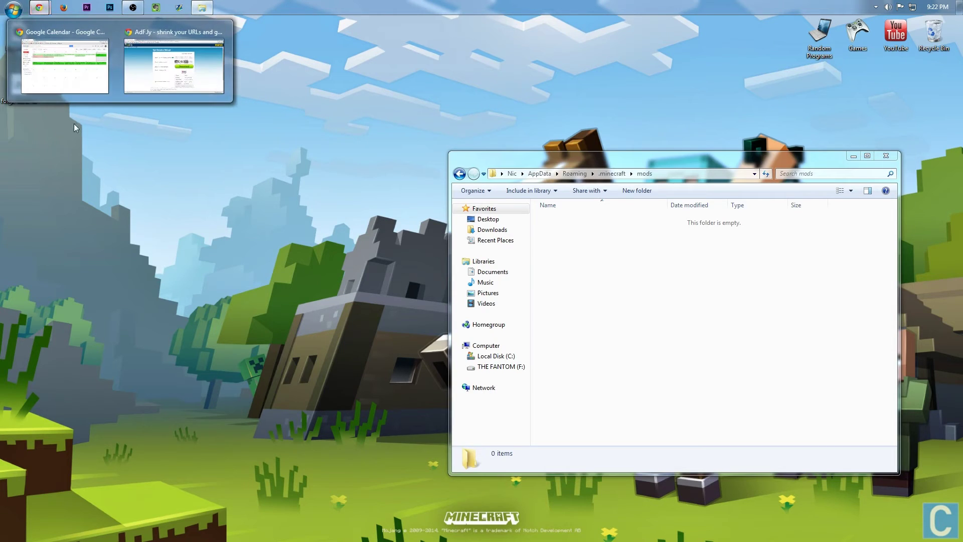
pyautogui.click(151, 32)
pyautogui.click(931, 50)
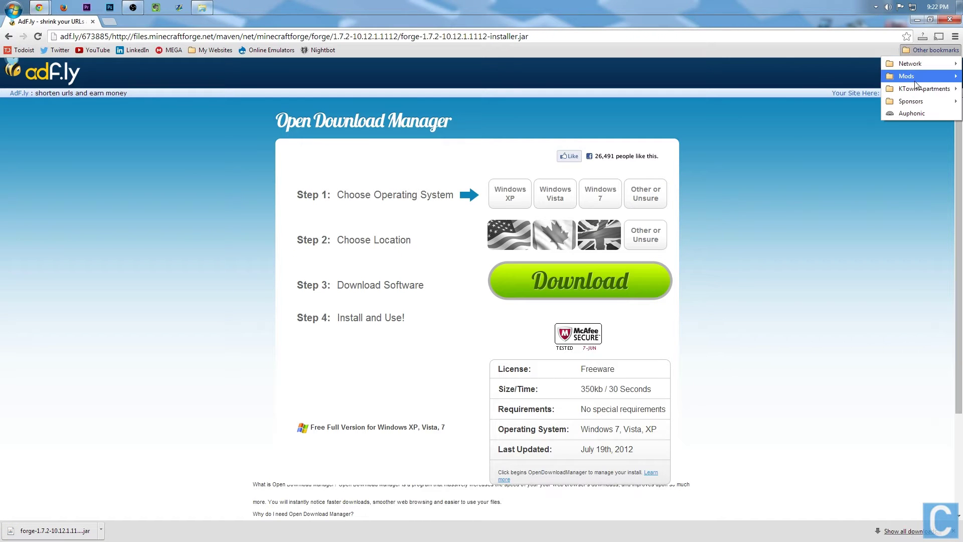
pyautogui.moveTo(915, 81)
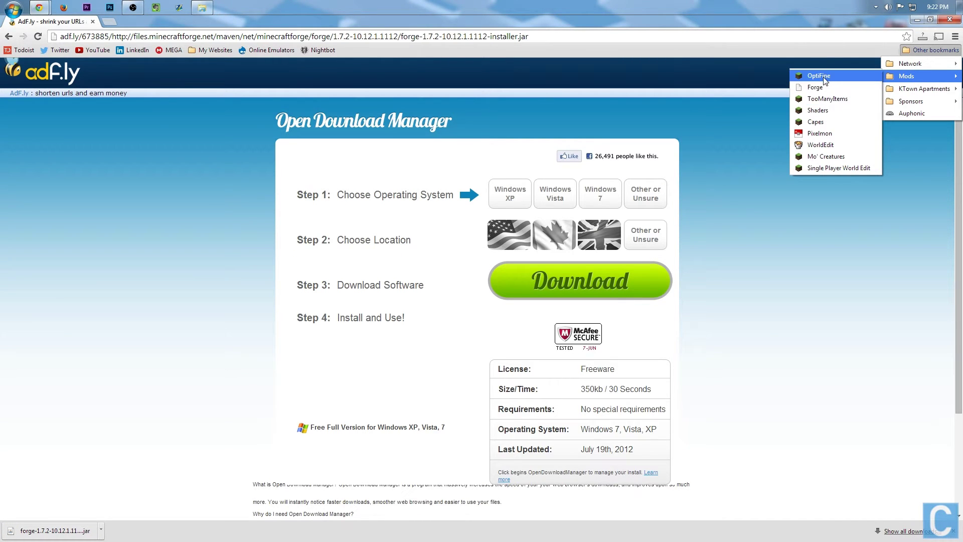
pyautogui.click(823, 77)
# Download OptiFine 1.7.2 HD U D1 through its mirror link, keep the .jar file, and minimize the browser
pyautogui.scroll(-2, 390, 235)
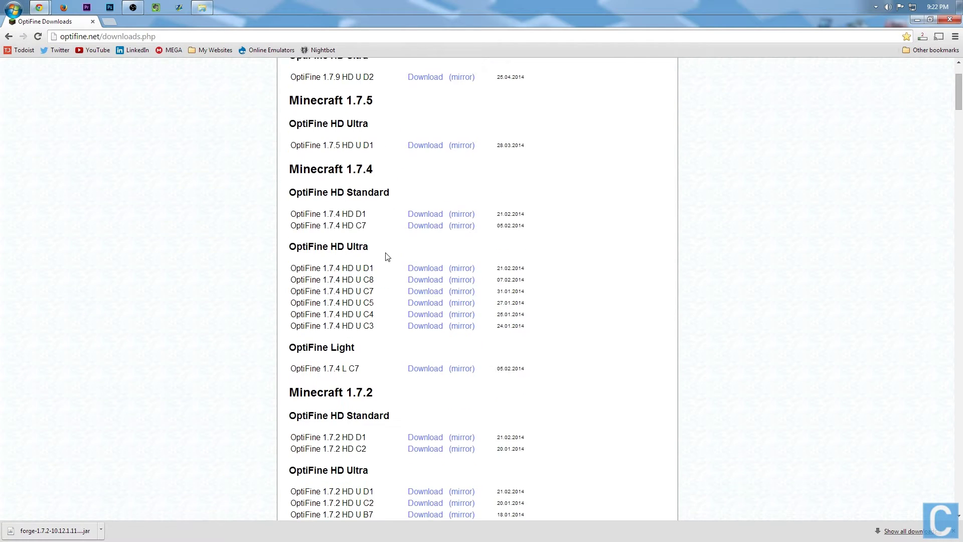
pyautogui.scroll(-5, 431, 259)
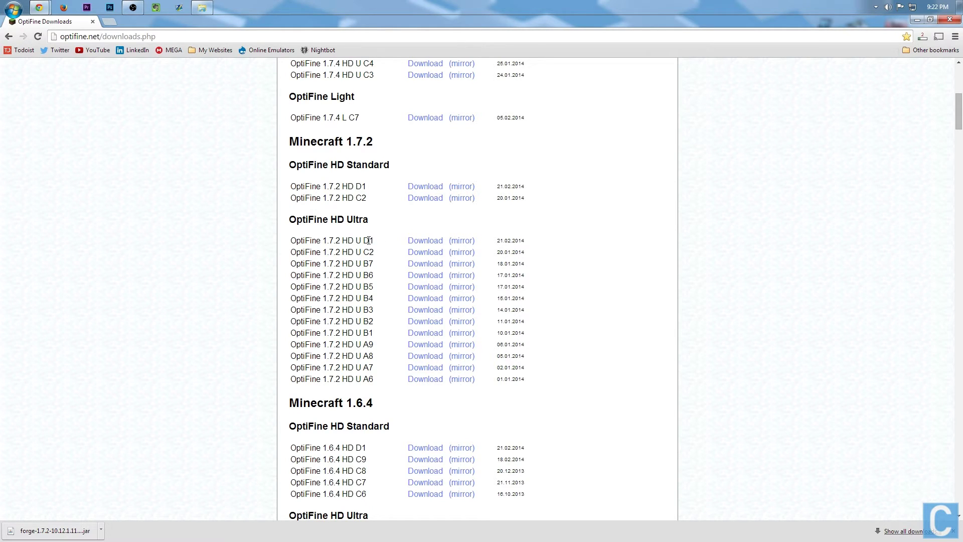
pyautogui.scroll(-2, 369, 241)
pyautogui.scroll(2, 332, 235)
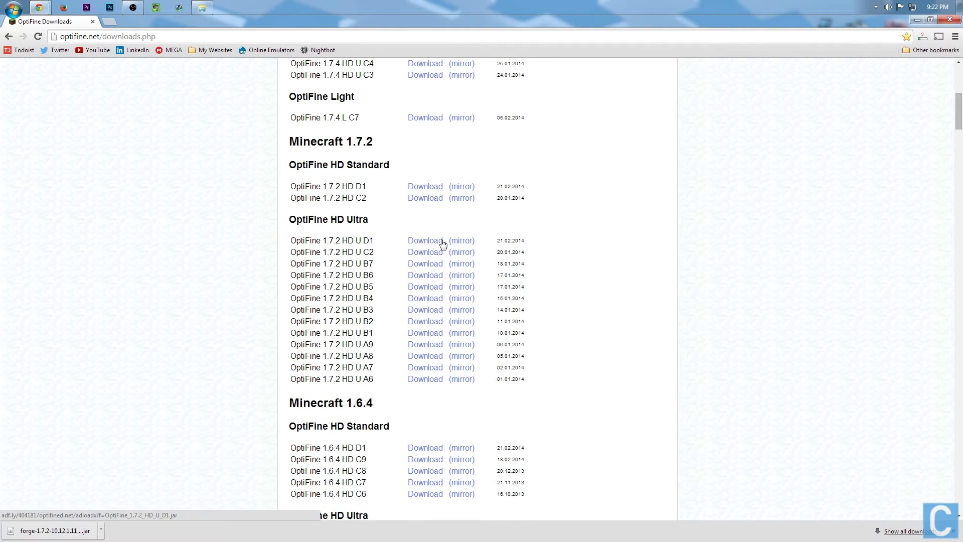
pyautogui.click(467, 243)
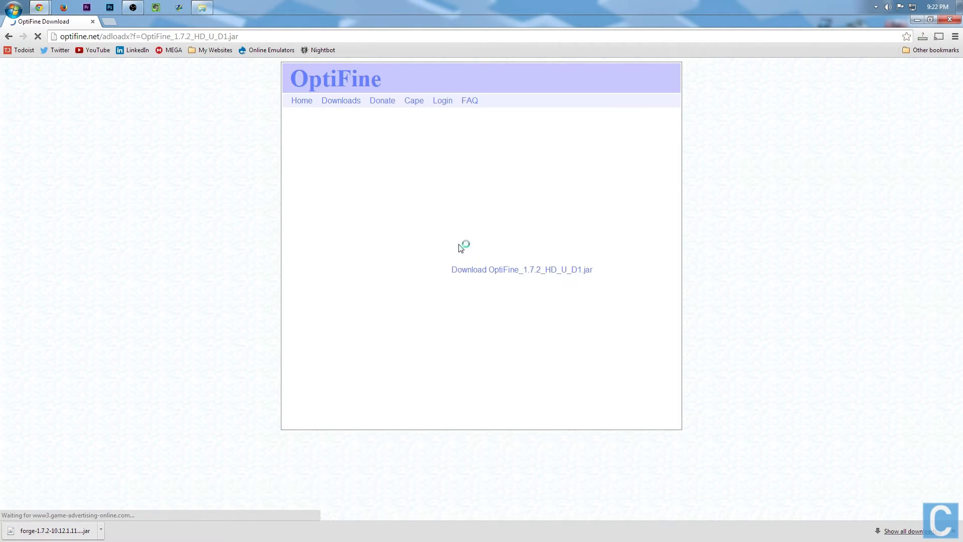
pyautogui.click(486, 272)
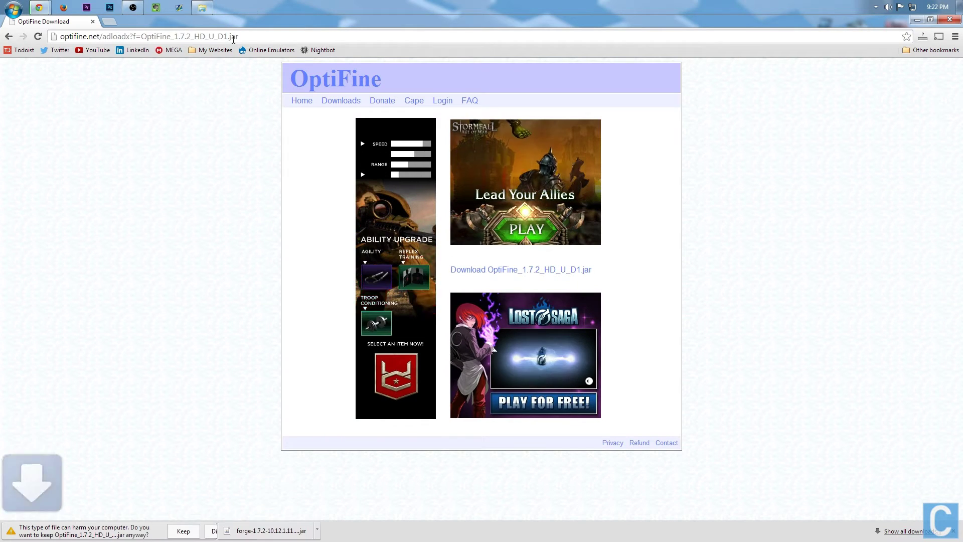
pyautogui.click(183, 531)
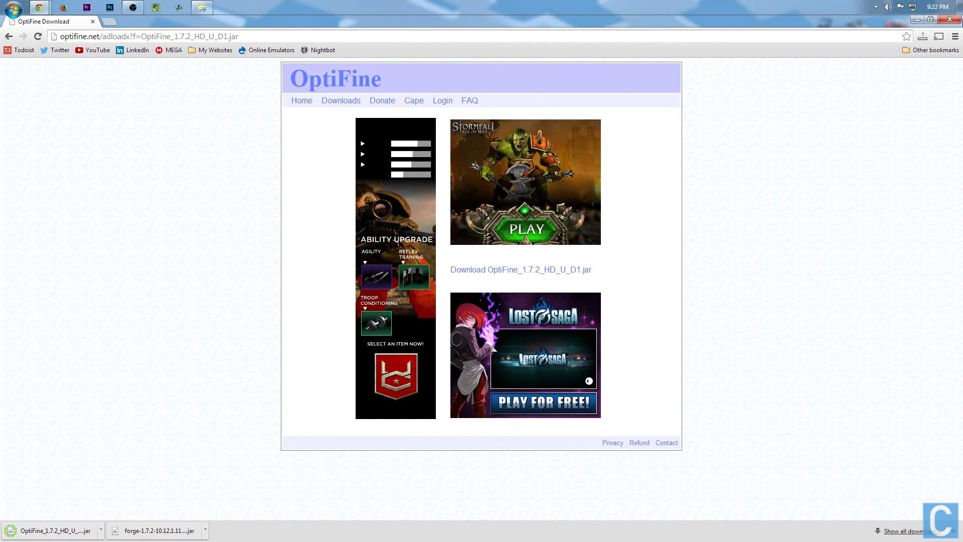
pyautogui.click(914, 20)
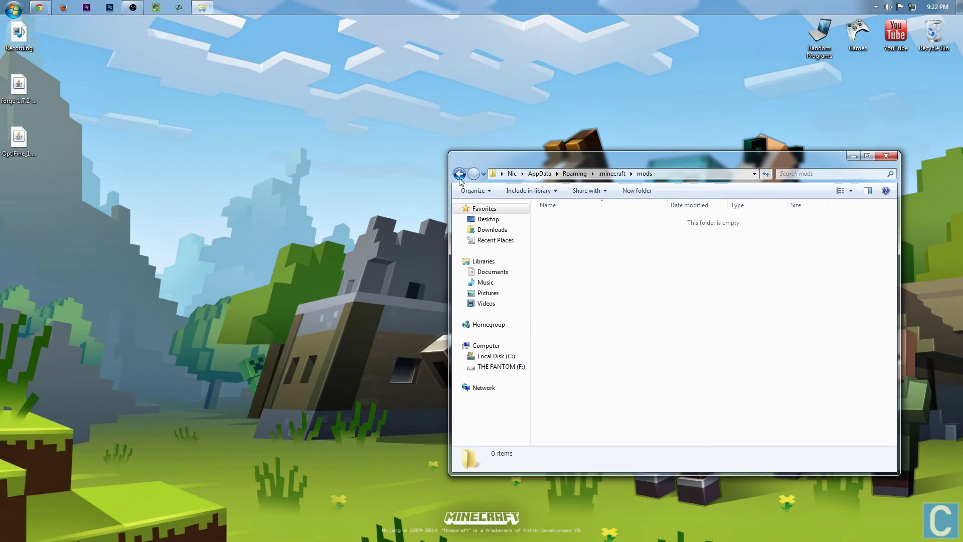
# Go back to the Roaming folder and reopen the mods folder inside .minecraft
pyautogui.click(459, 174)
pyautogui.click(459, 173)
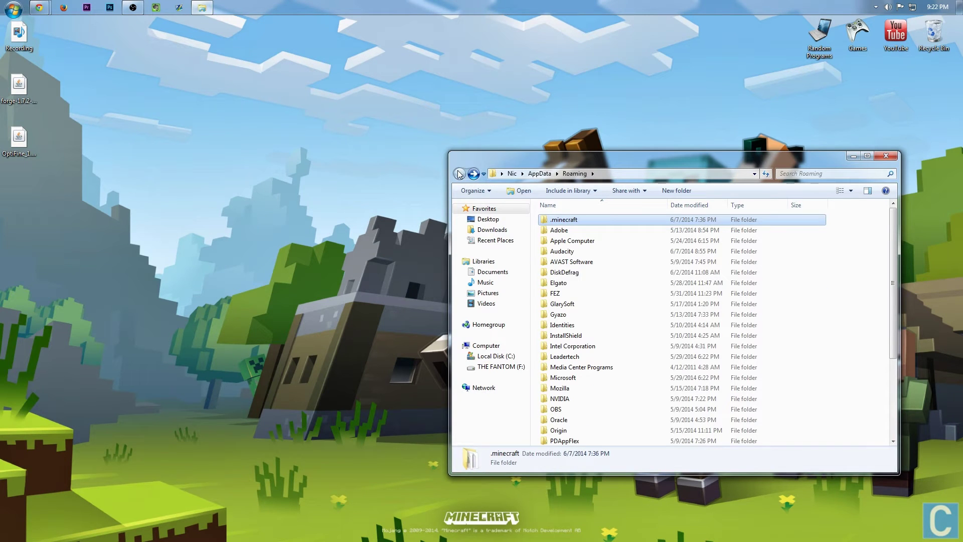
pyautogui.press('super+r')
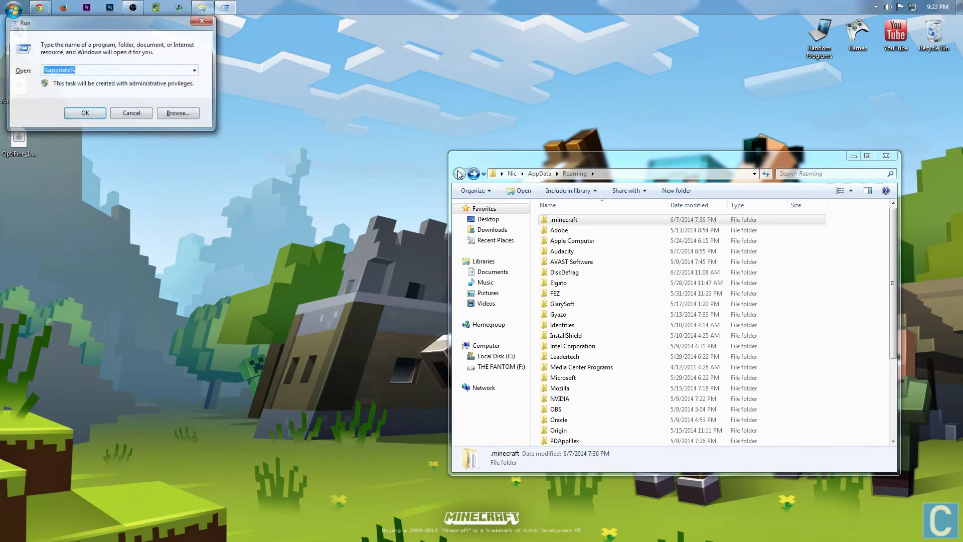
pyautogui.press('Escape')
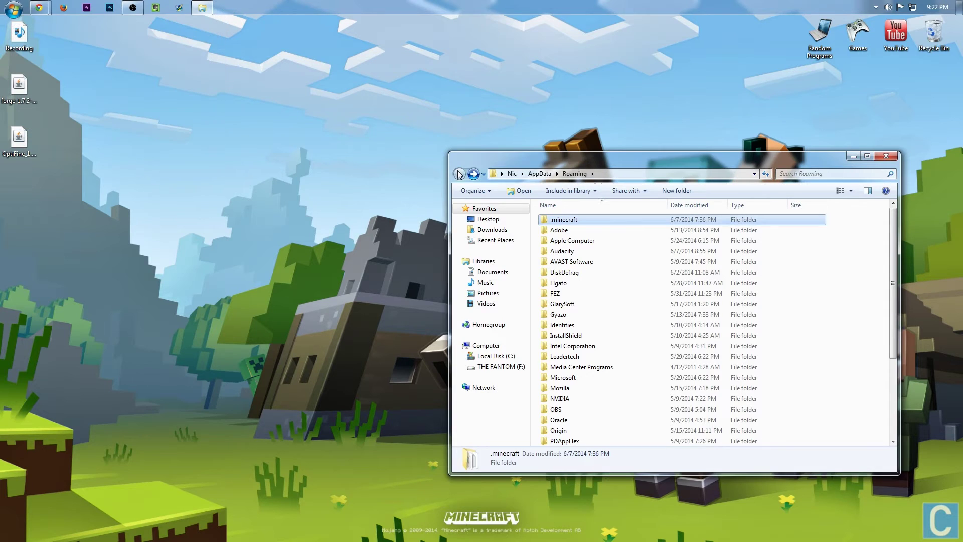
pyautogui.doubleClick(563, 220)
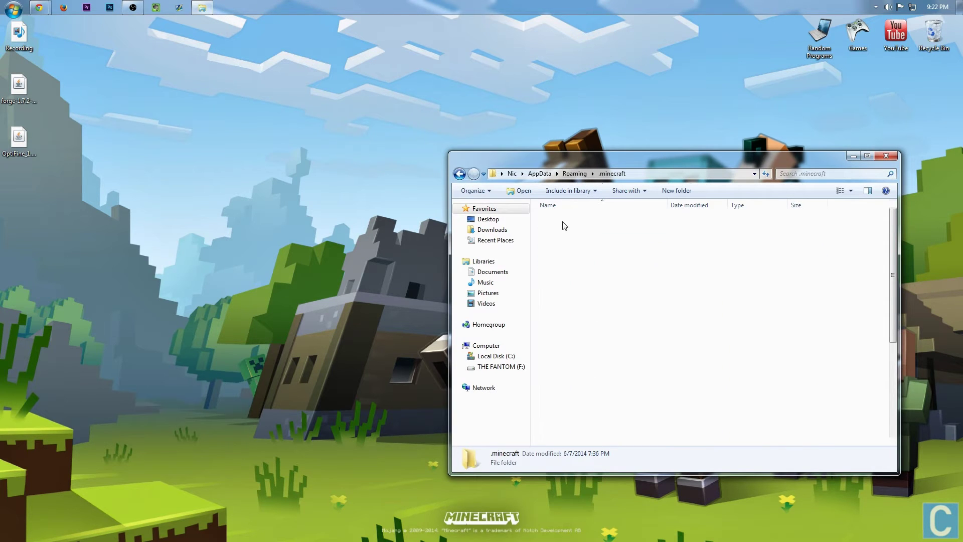
pyautogui.doubleClick(557, 293)
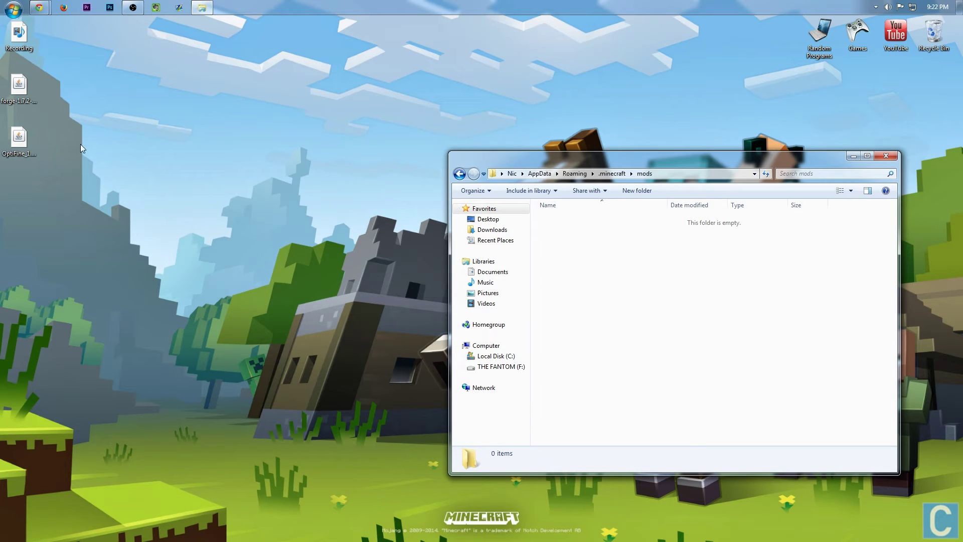
# Move the OptiFine_1.7.2_HD_U_D1 file from the desktop into the mods folder and close the folder window
pyautogui.click(16, 138)
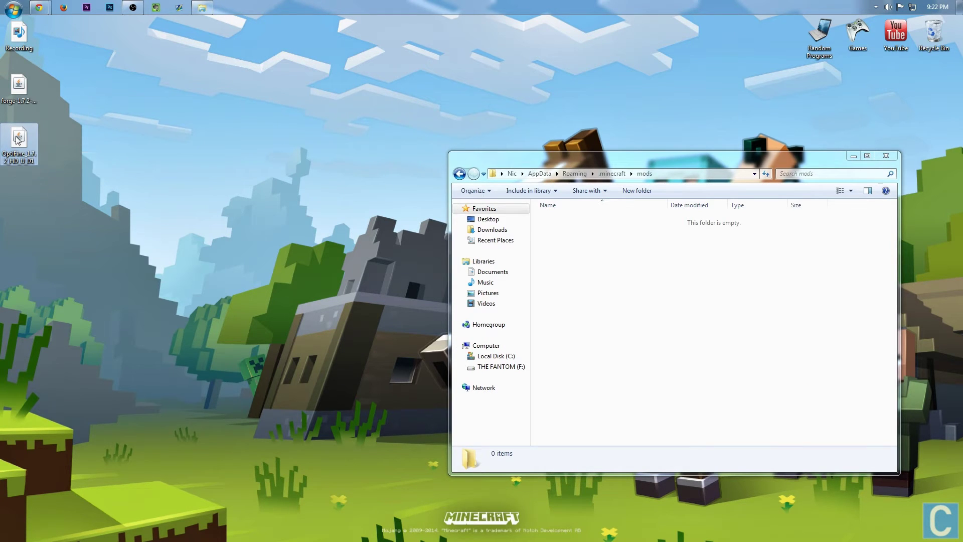
pyautogui.moveTo(16, 138); pyautogui.dragTo(612, 321)
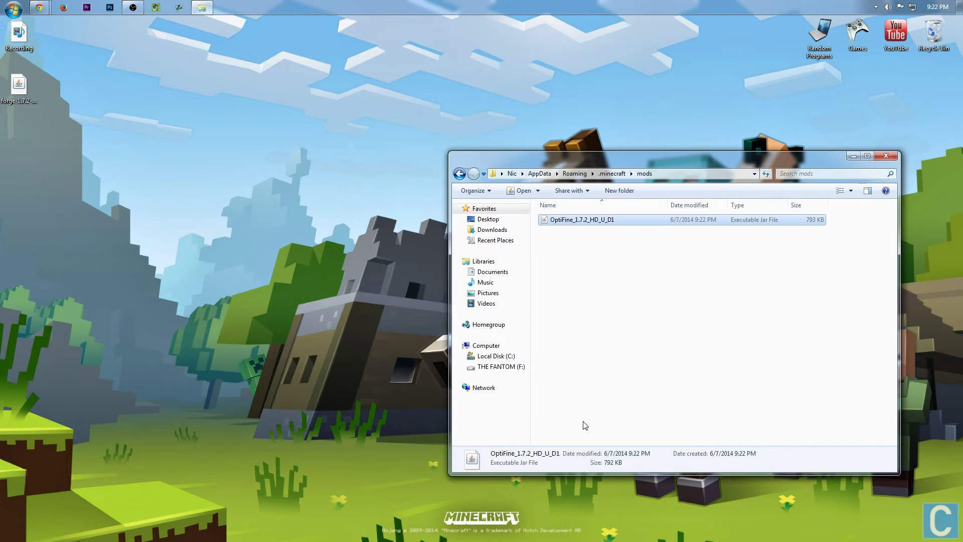
pyautogui.click(887, 156)
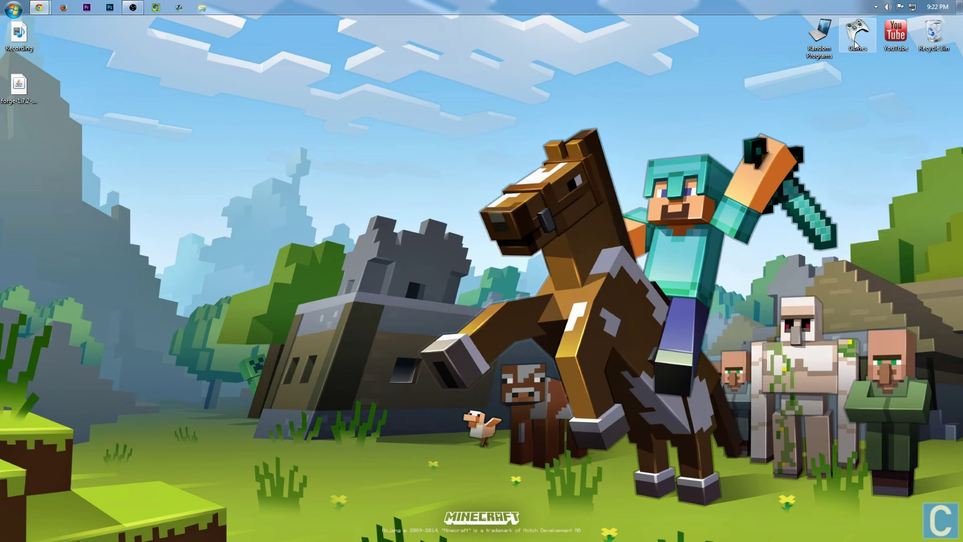
# Start the Minecraft launcher from the desktop's Games folder and open the current profile for editing
pyautogui.doubleClick(856, 41)
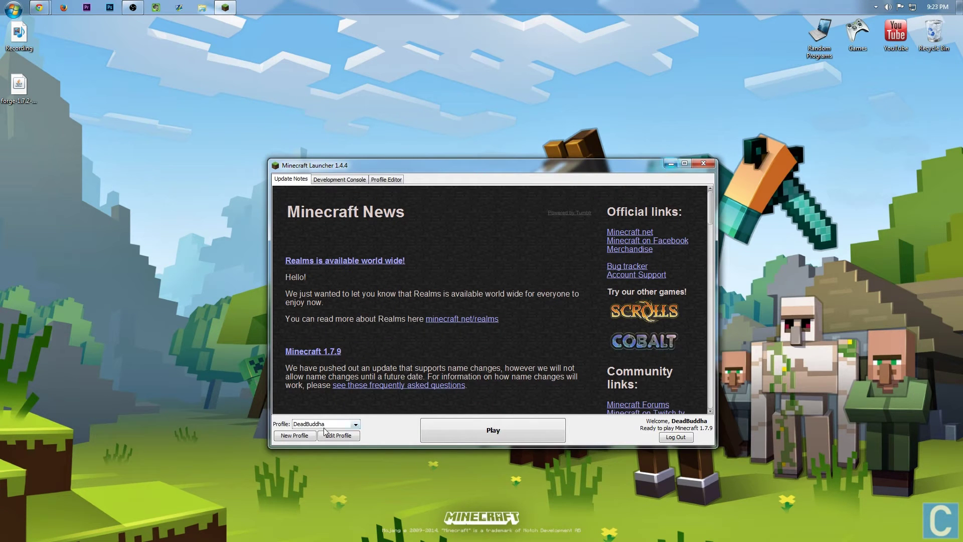
pyautogui.click(324, 427)
pyautogui.click(321, 435)
pyautogui.click(337, 438)
# Set the profile's version to release 1.7.2-Forge10.12.1.1112, save the profile and launch the game
pyautogui.click(512, 347)
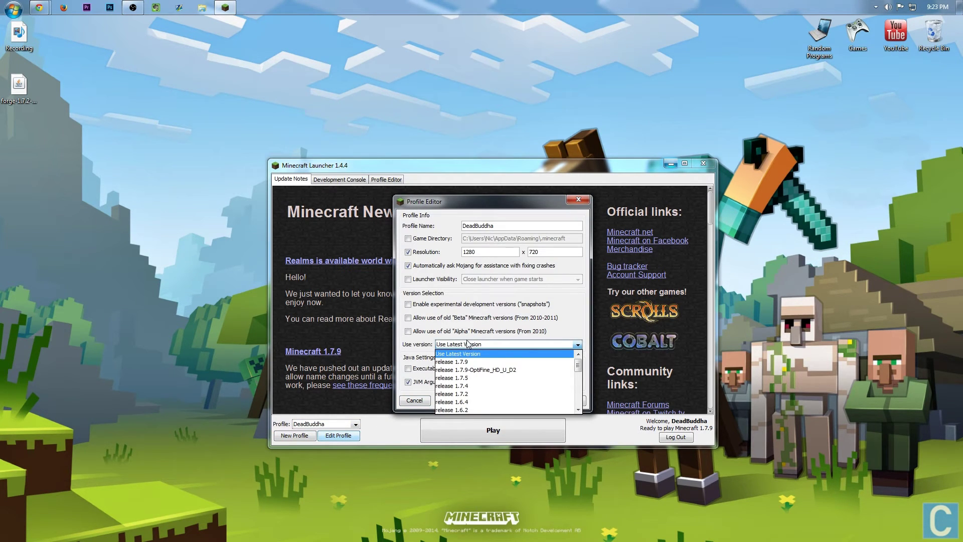
pyautogui.scroll(-6, 474, 376)
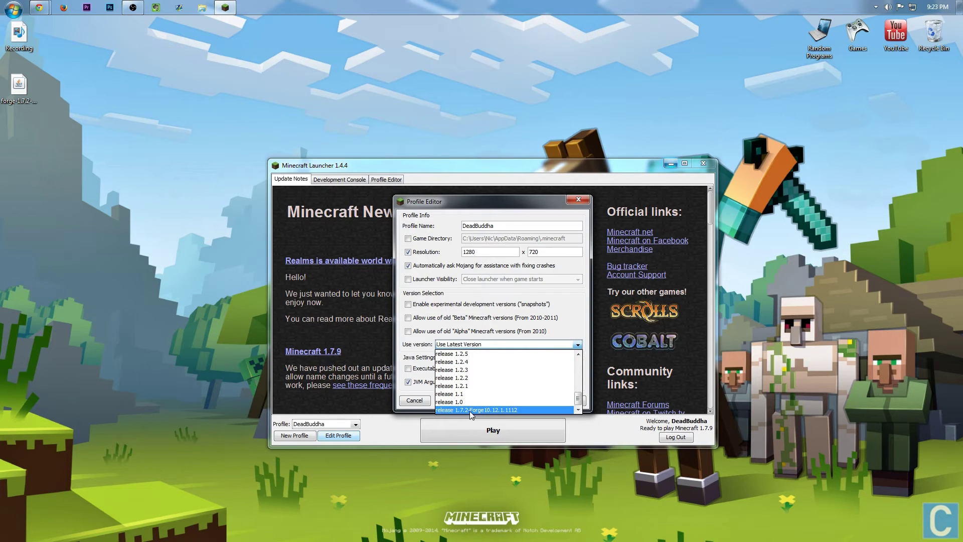
pyautogui.click(470, 410)
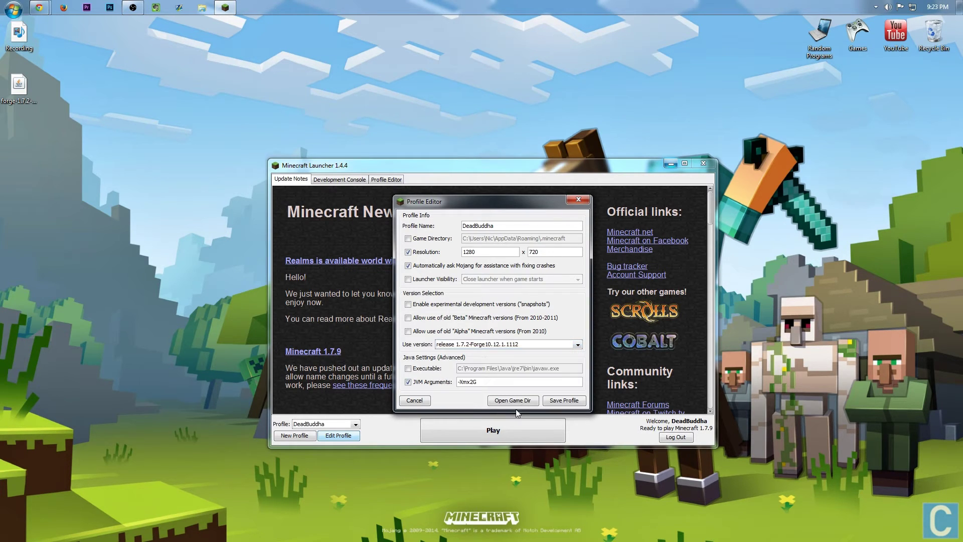
pyautogui.click(558, 400)
pyautogui.click(537, 424)
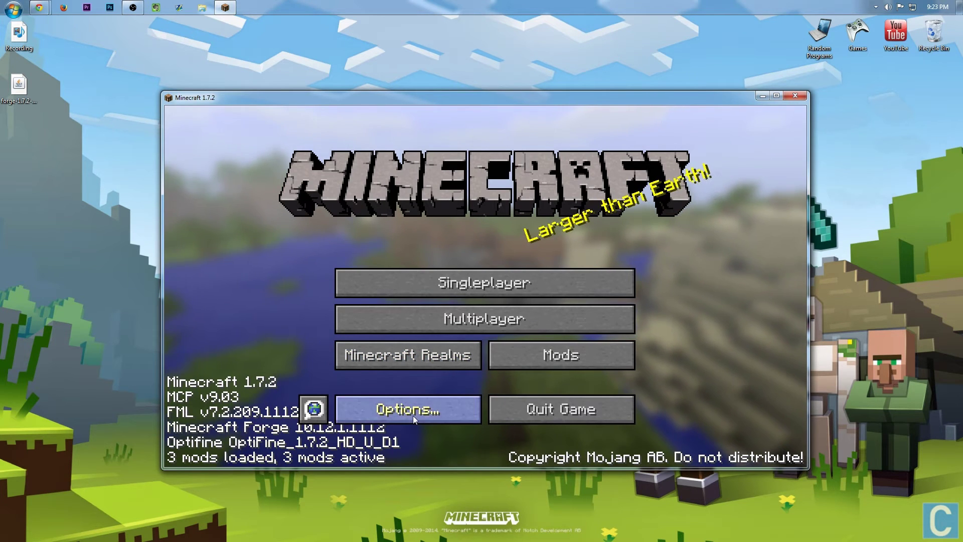
# View the OptiFine entry in the game's mod list and return to the main menu
pyautogui.click(499, 354)
pyautogui.click(232, 199)
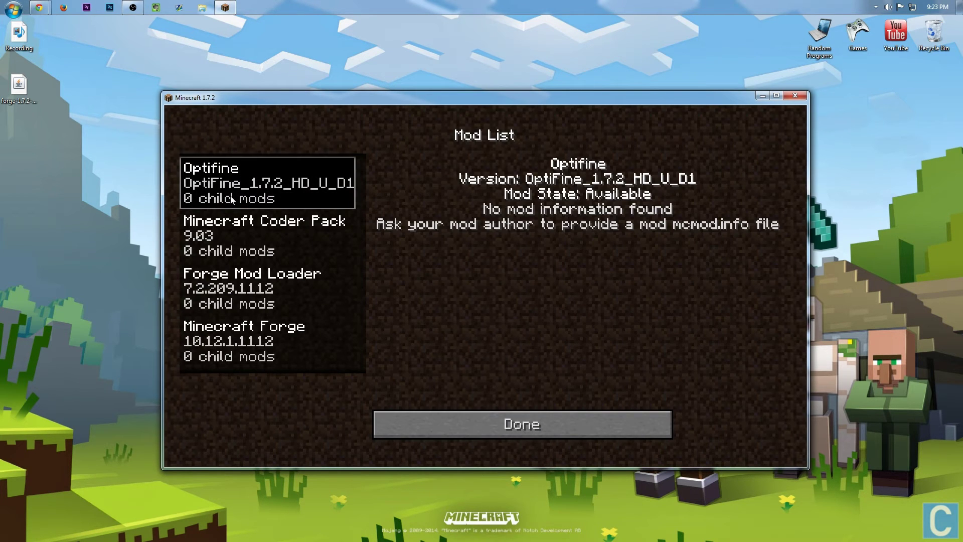
pyautogui.click(413, 414)
# Lower the master volume to its minimum in the game's music and sound options
pyautogui.click(401, 402)
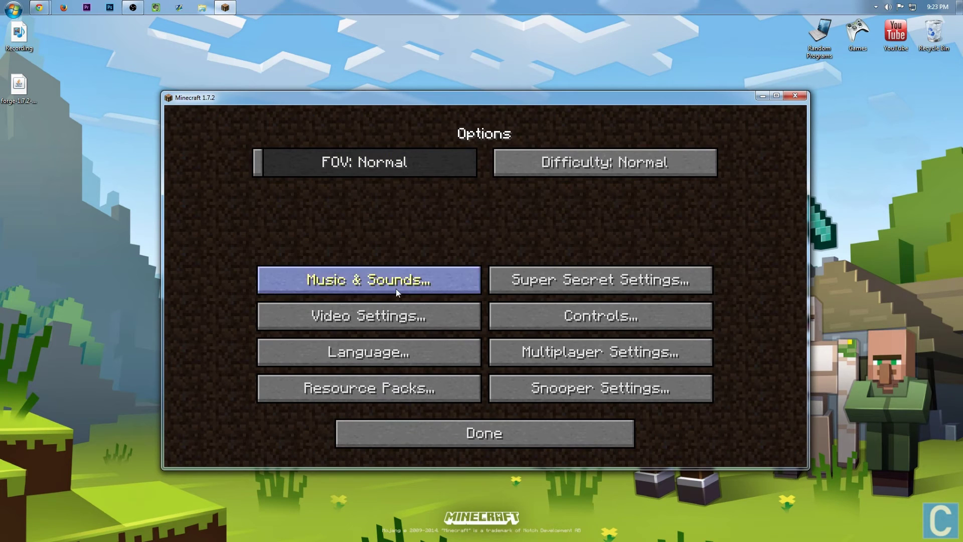
pyautogui.click(397, 315)
pyautogui.click(509, 455)
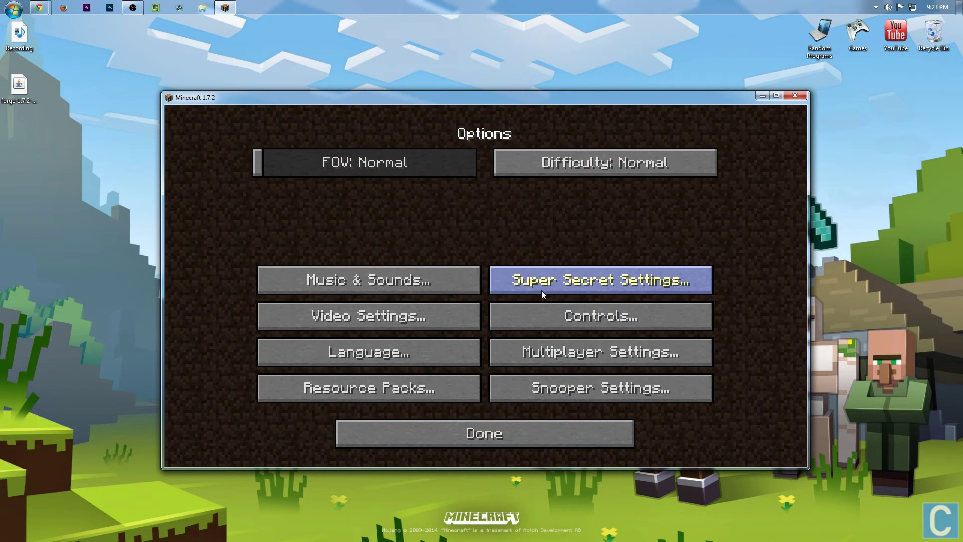
pyautogui.click(371, 279)
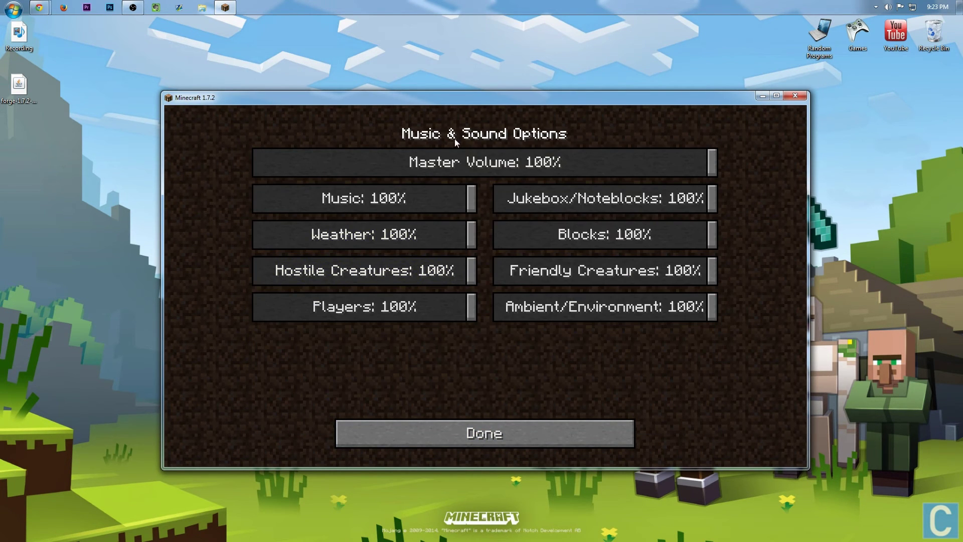
pyautogui.moveTo(432, 161); pyautogui.dragTo(255, 151)
pyautogui.click(396, 426)
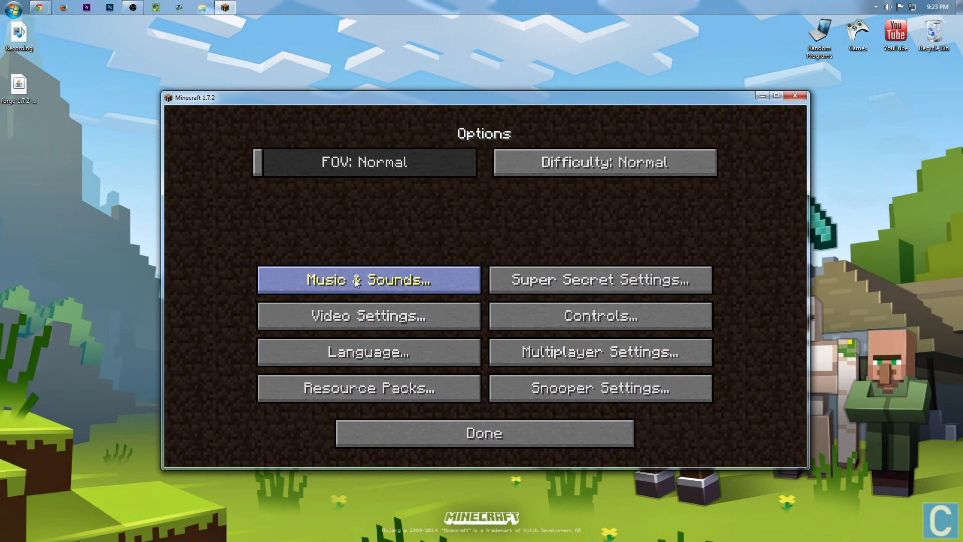
# Look through OptiFine's video settings, including the other and animation settings, and return to the main menu
pyautogui.click(369, 313)
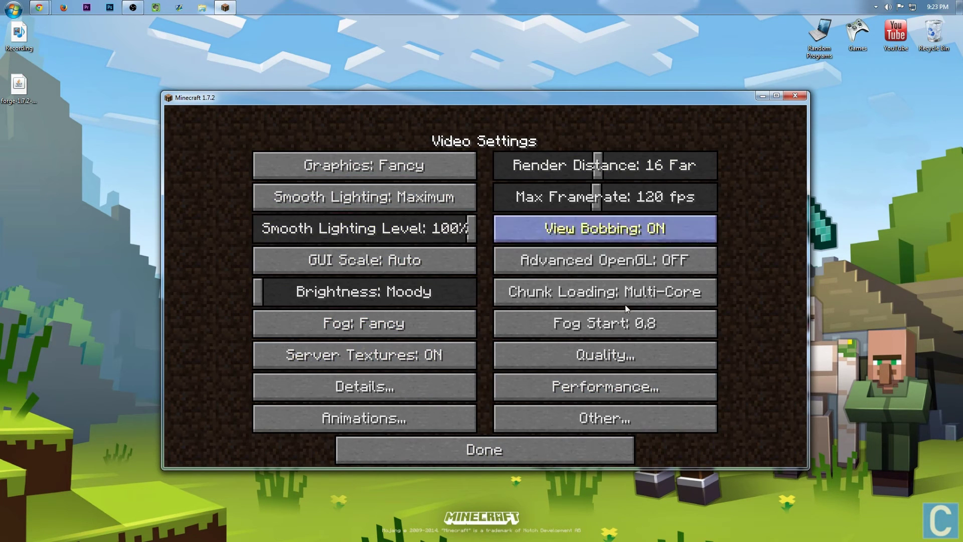
pyautogui.click(597, 417)
pyautogui.click(513, 461)
pyautogui.click(351, 418)
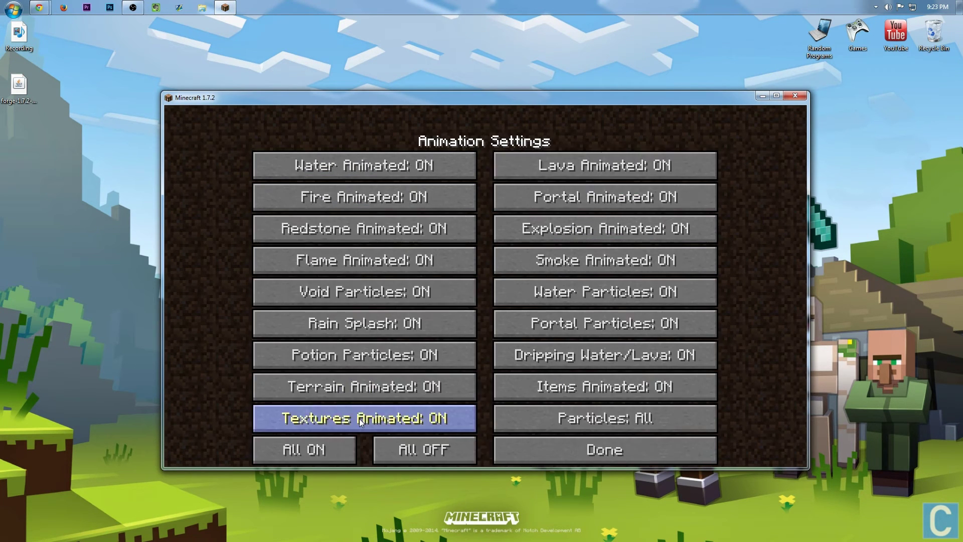
pyautogui.click(591, 457)
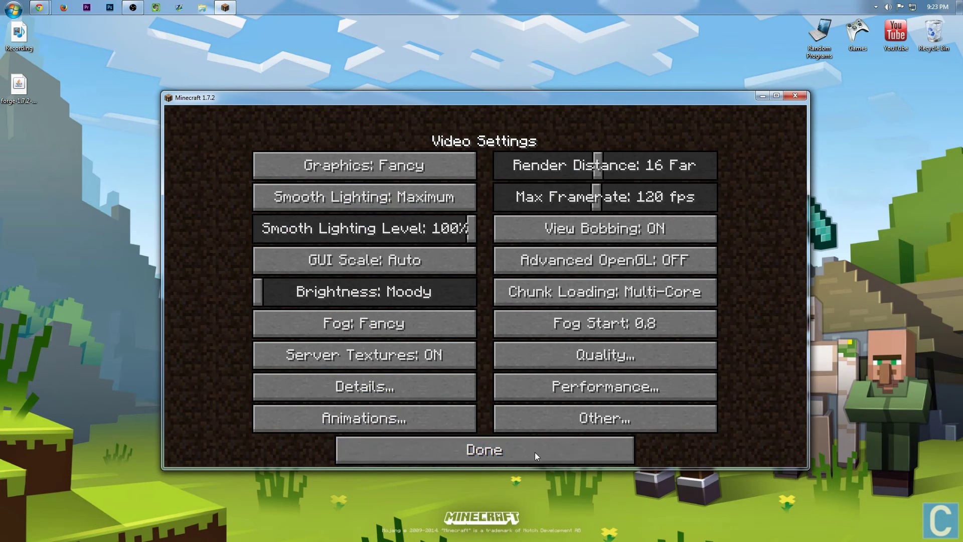
pyautogui.click(535, 453)
pyautogui.click(441, 442)
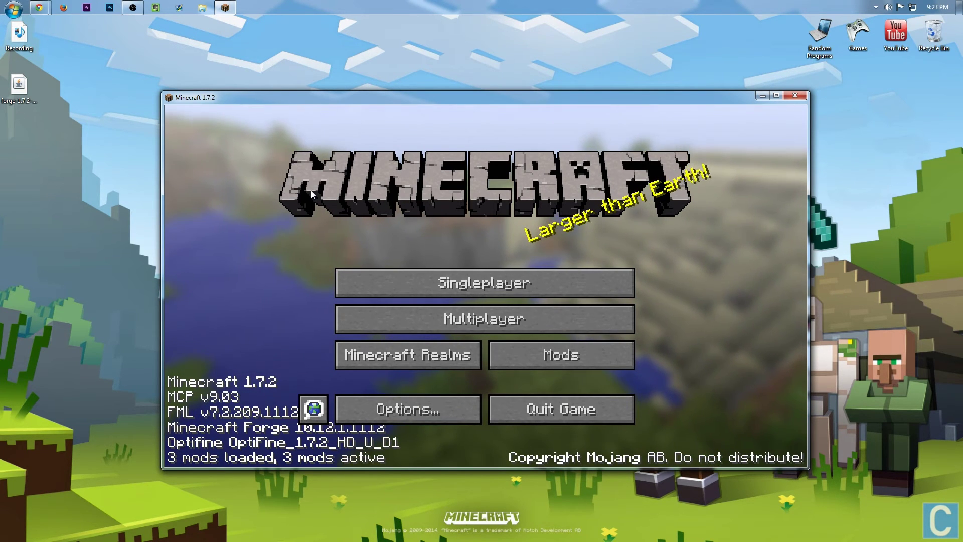
# Open %appdata%, check the contents of the mods folder inside .minecraft, and close the folder window
pyautogui.press('super+r')
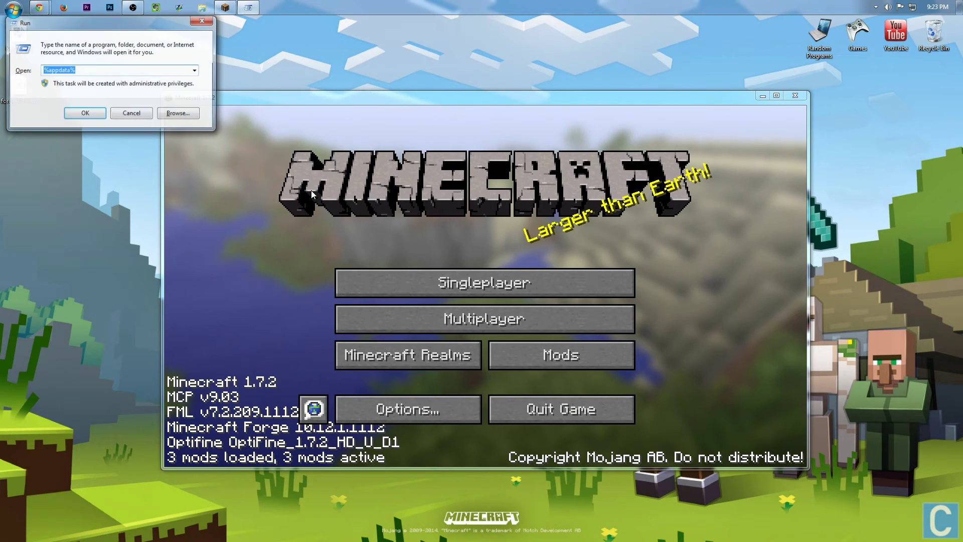
pyautogui.press('Return')
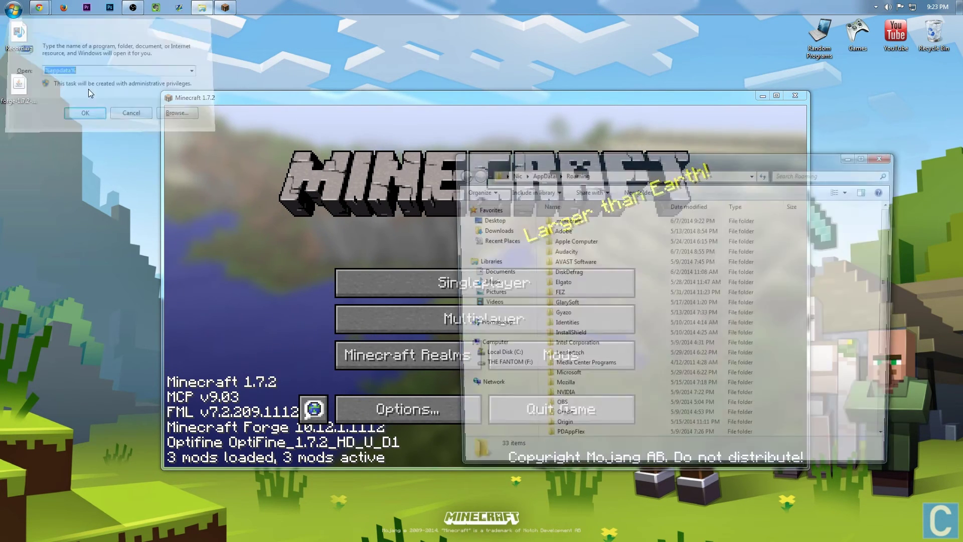
pyautogui.doubleClick(592, 222)
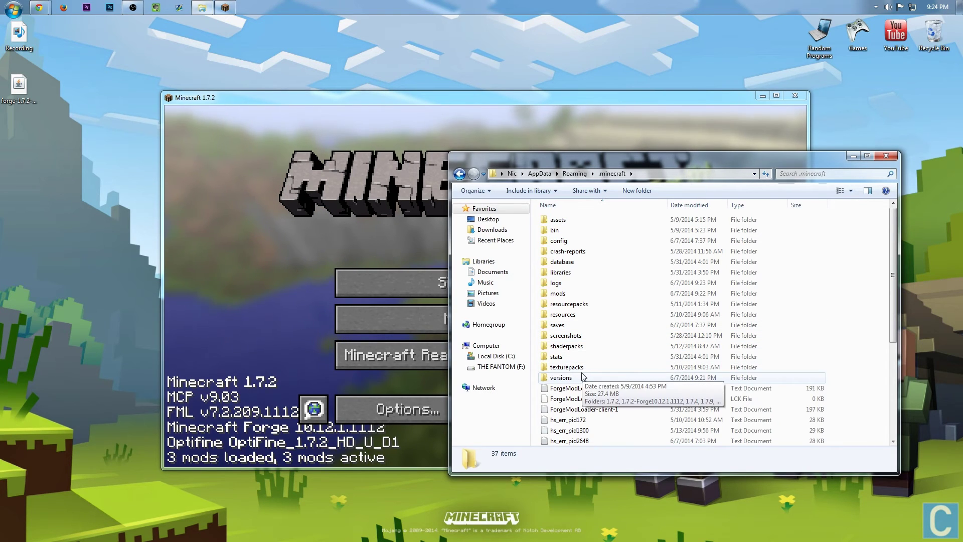
pyautogui.doubleClick(559, 293)
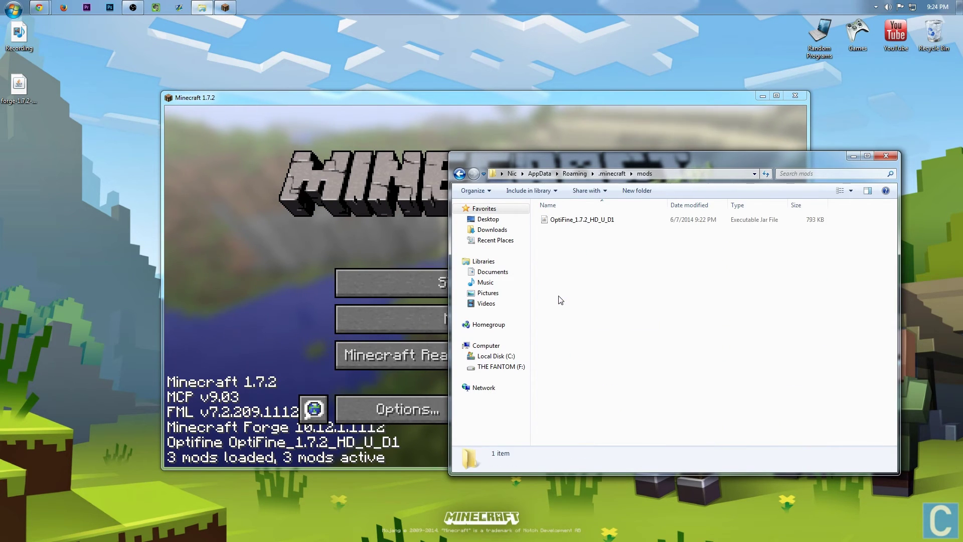
pyautogui.moveTo(556, 269); pyautogui.dragTo(651, 294)
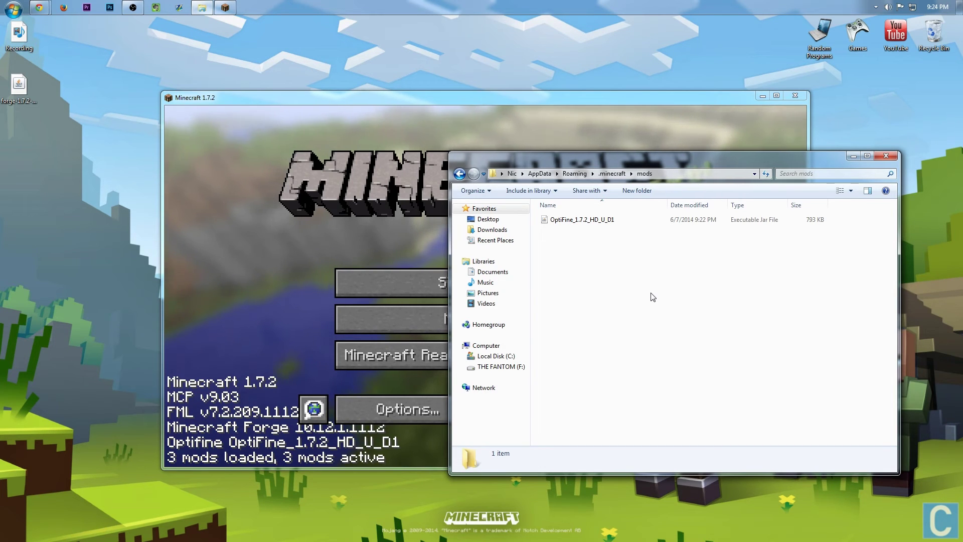
pyautogui.click(886, 156)
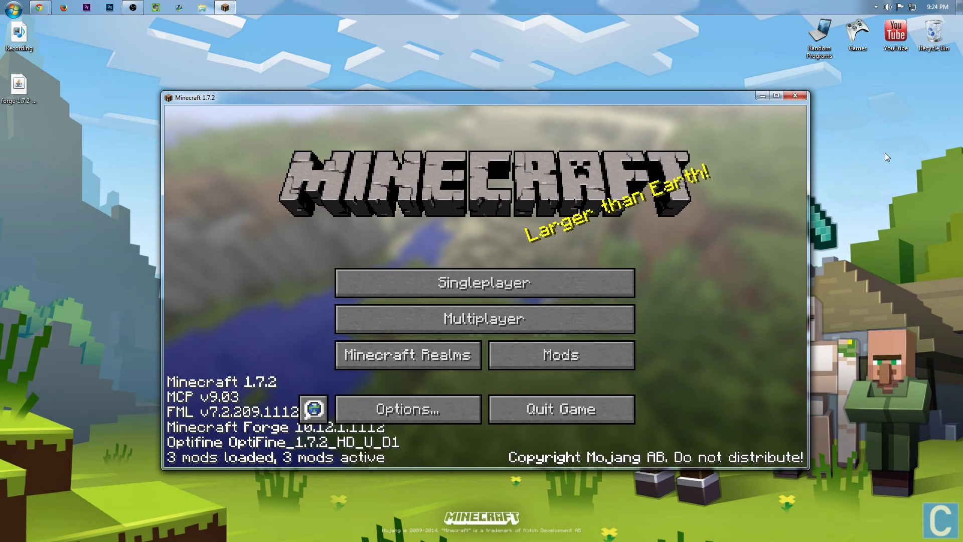